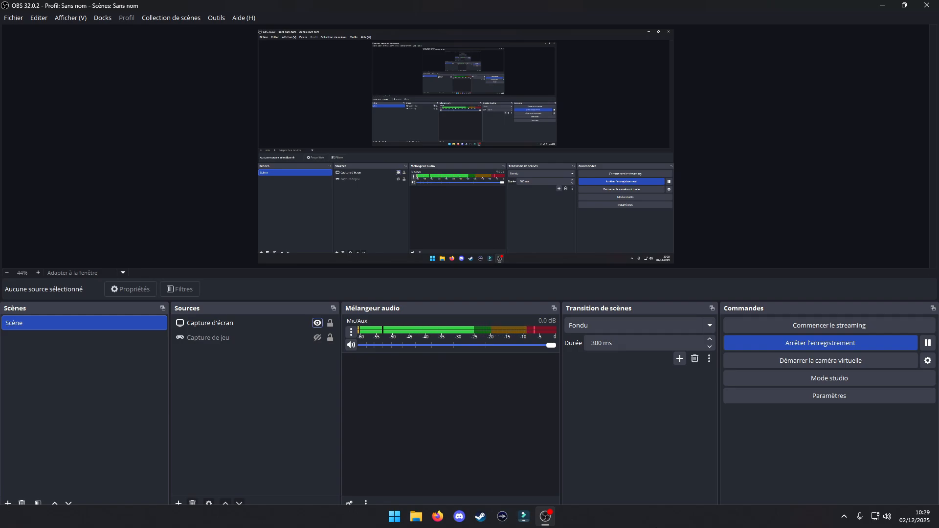
Minimize the recording software and open the Windows Services console by searching for "services"
click(879, 7)
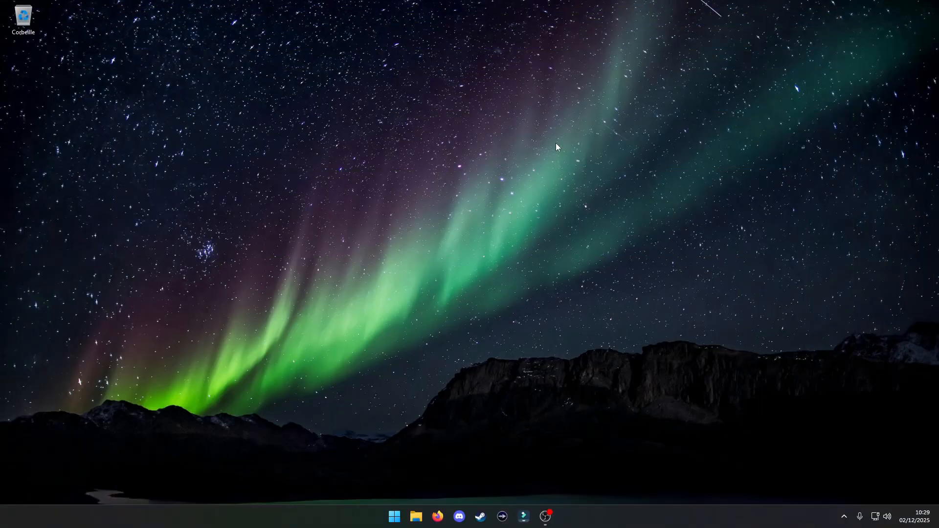
click(395, 515)
text(services)
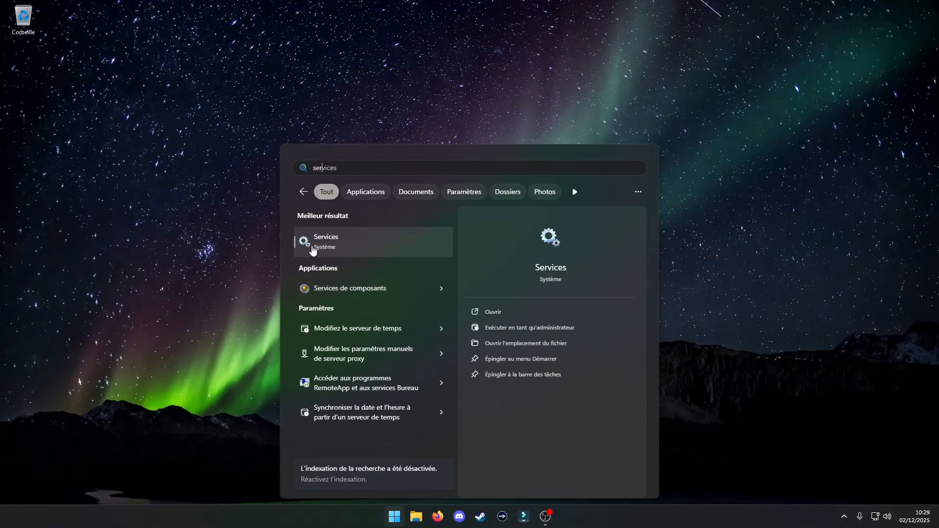
click(311, 244)
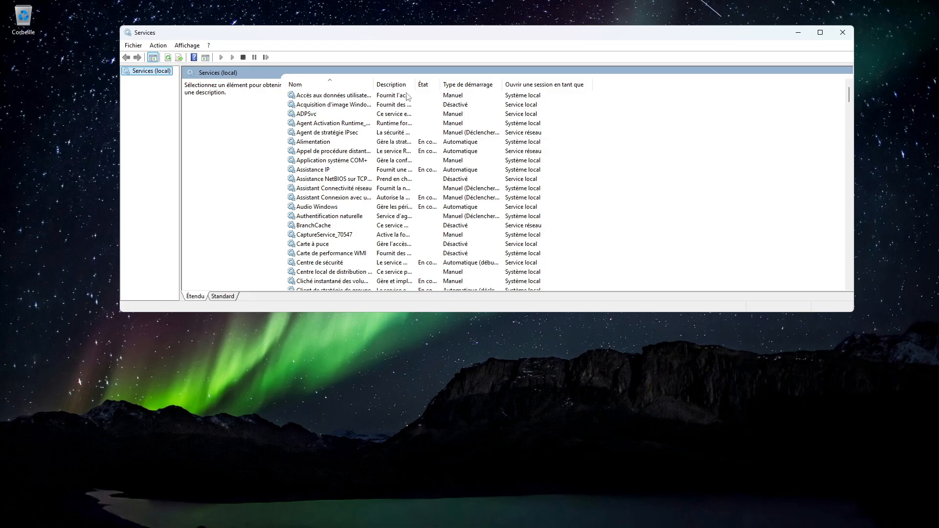
Find PrintScanBrokerService in the services list and open its properties
click(326, 98)
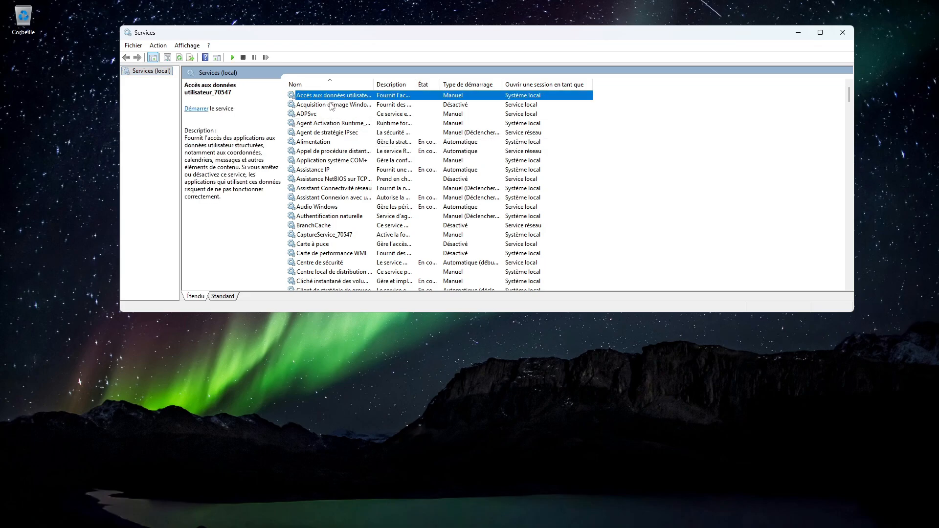
click(330, 105)
scroll(340, 180, down, 5)
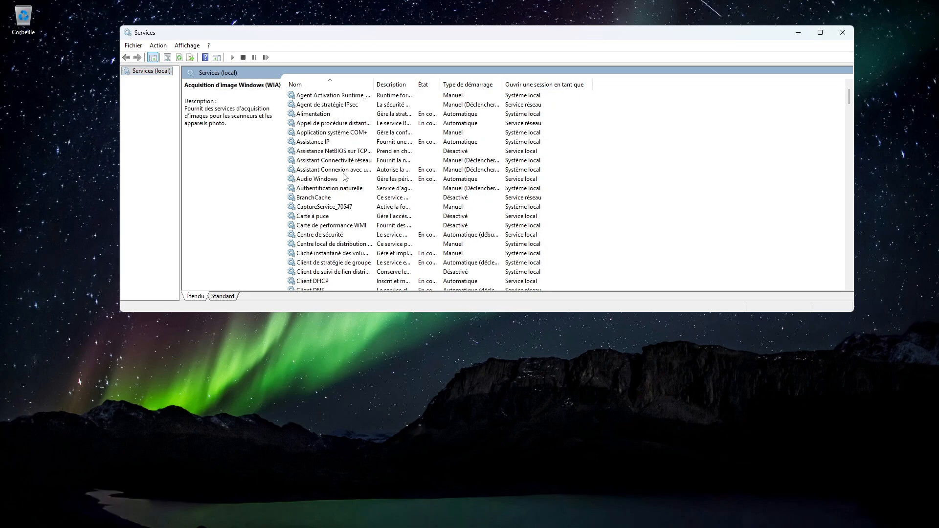
scroll(346, 172, down, 1)
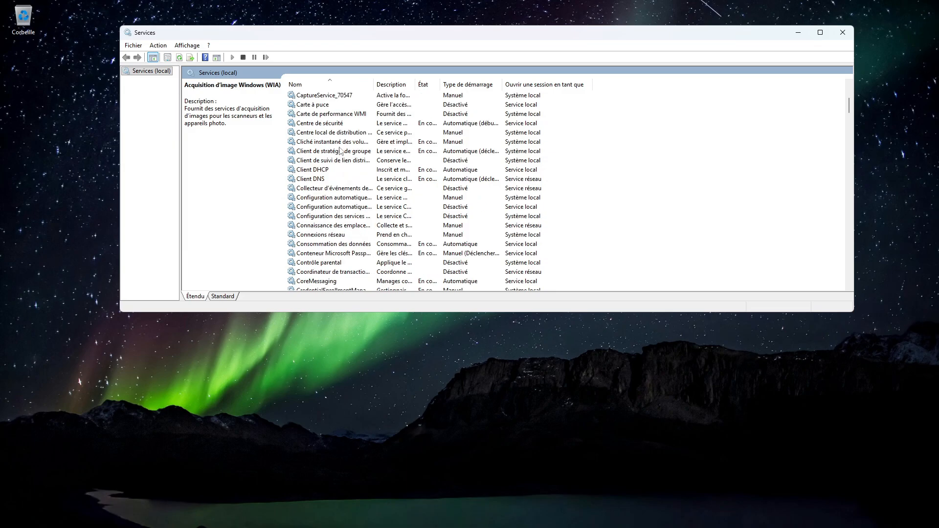
key(p)
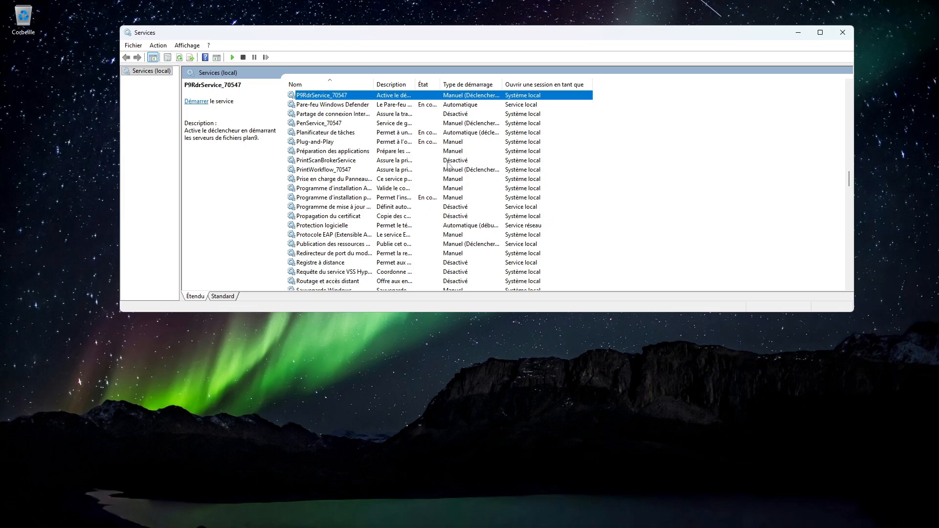
click(325, 160)
right_click(324, 152)
right_click(319, 162)
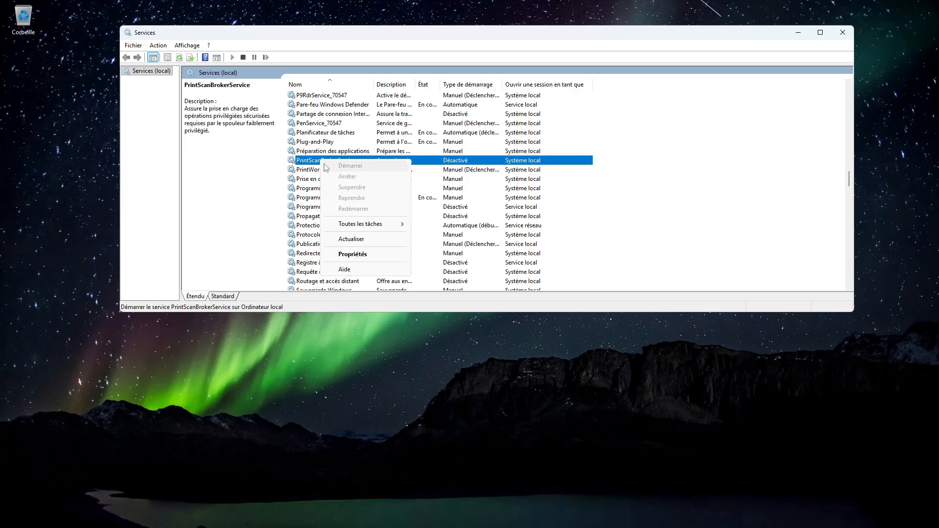
click(350, 252)
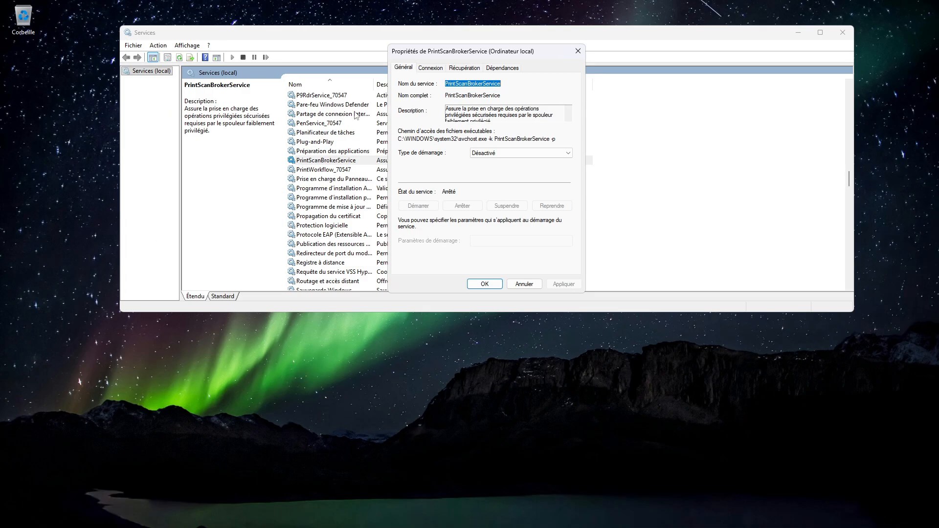
Check the recovery (Récupération) and general settings of PrintScanBrokerService, and close its properties
click(469, 70)
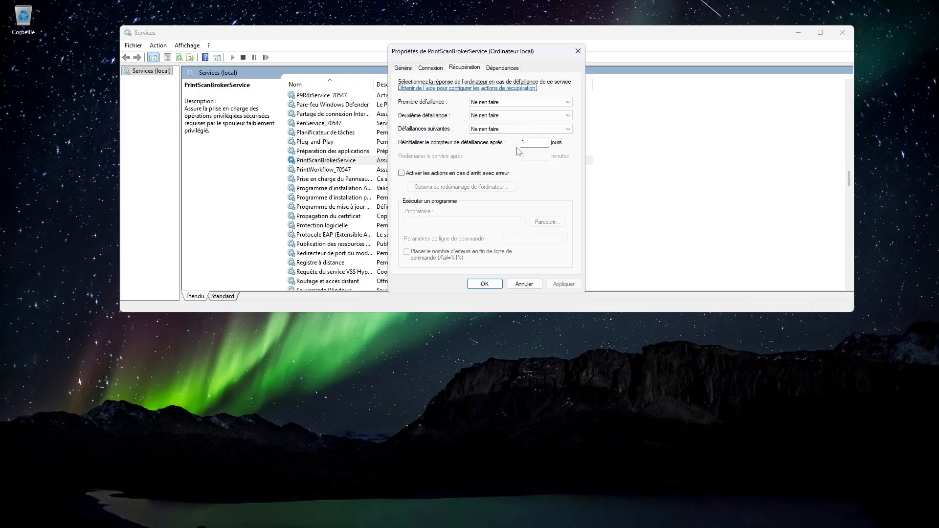
click(405, 68)
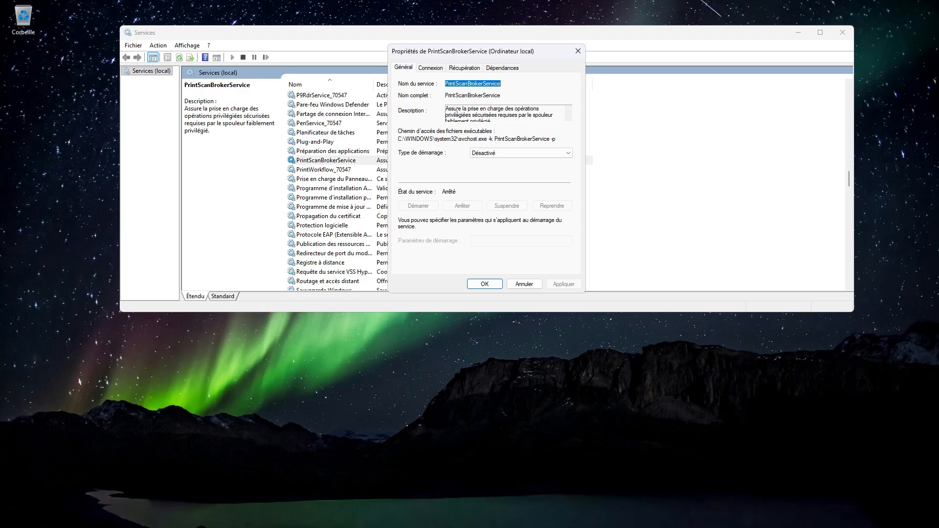
click(484, 284)
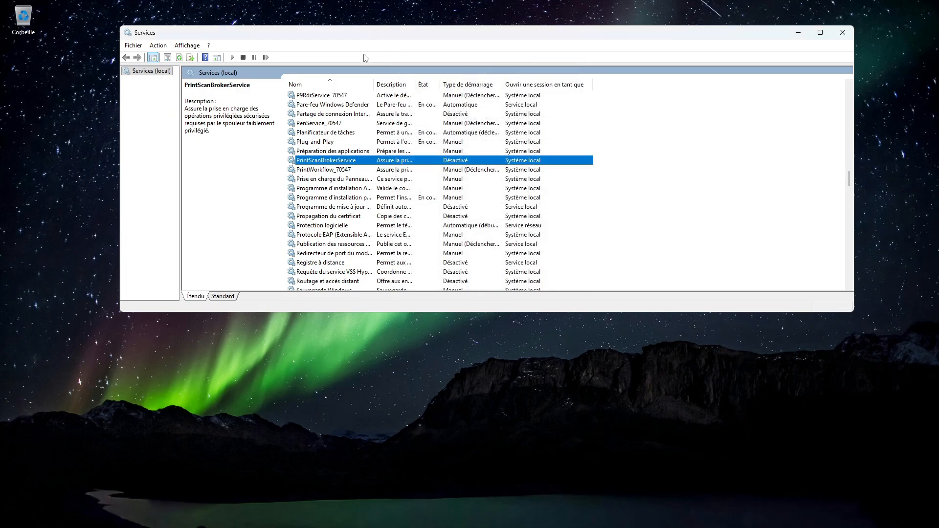
Look through the services beginning with S, examining their status and startup types
key(s)
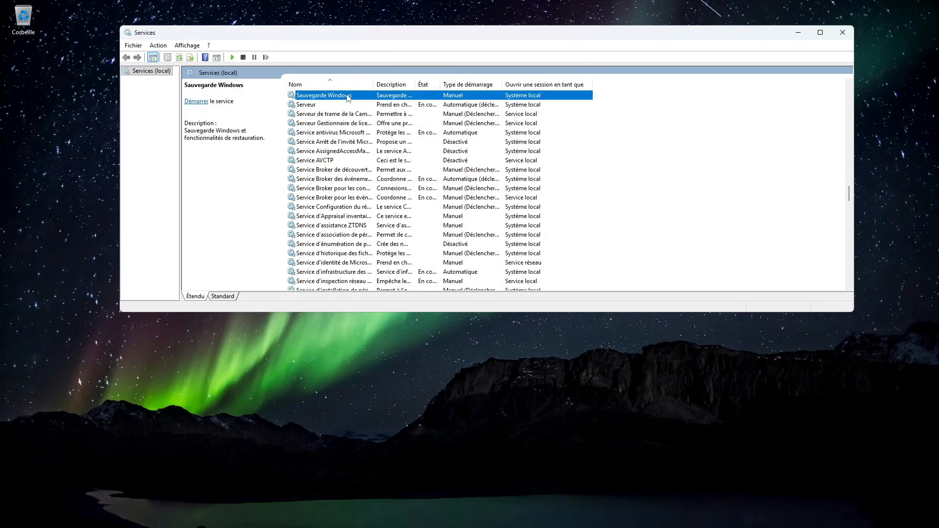
scroll(362, 130, down, 1)
scroll(365, 136, down, 5)
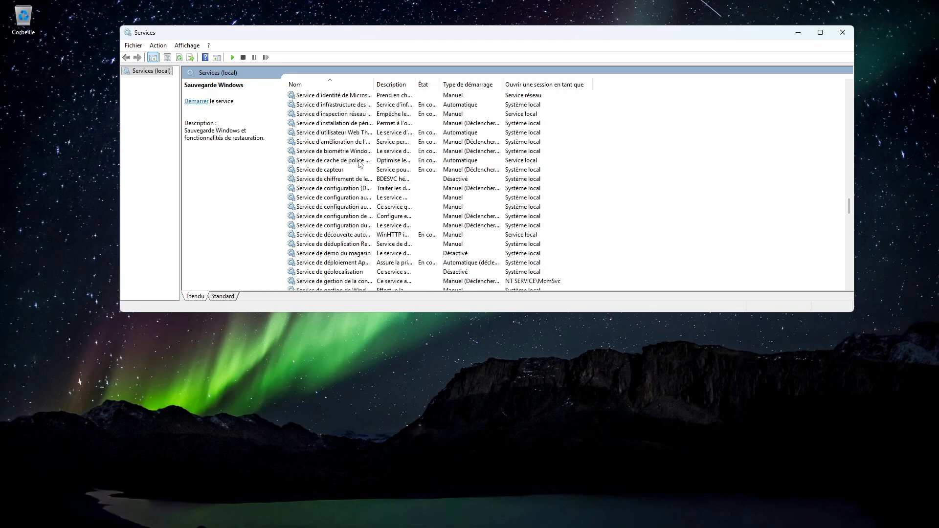
scroll(352, 176, down, 4)
scroll(353, 213, down, 6)
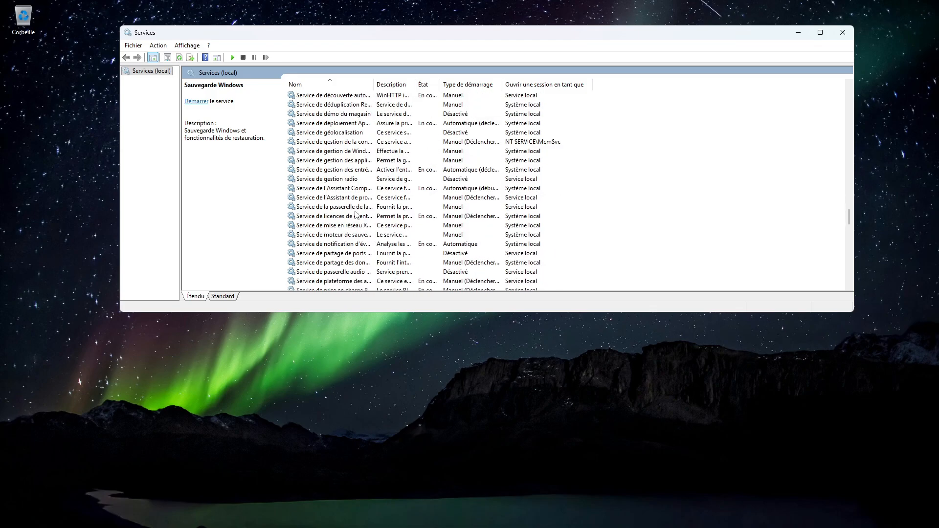
scroll(359, 216, down, 1)
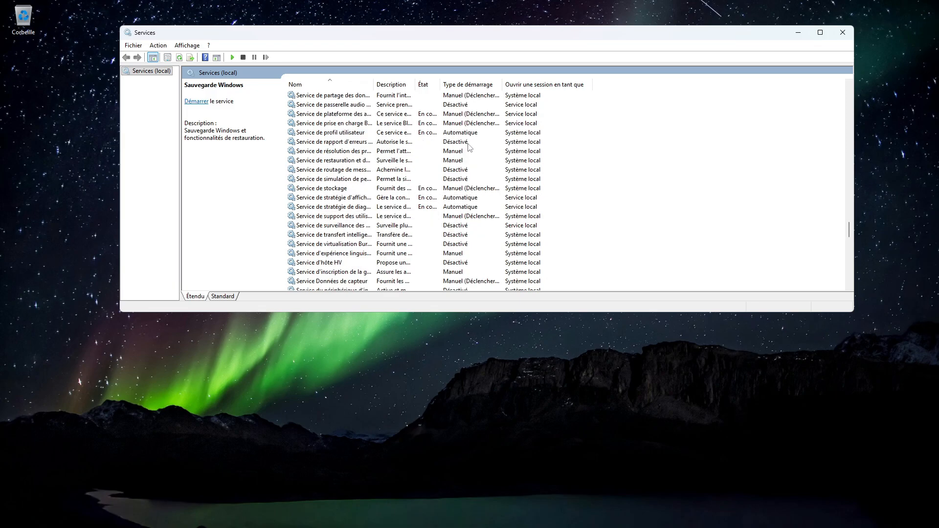
scroll(440, 172, down, 4)
scroll(438, 173, down, 5)
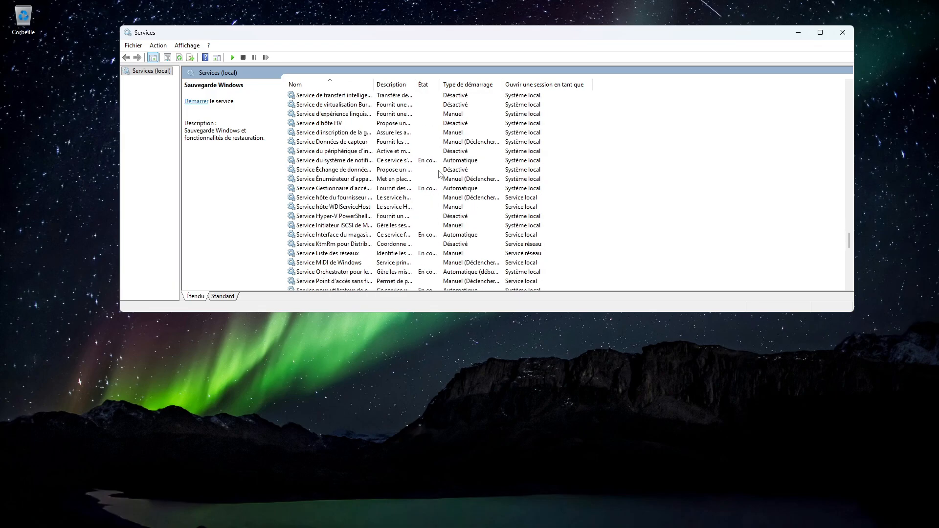
scroll(448, 181, down, 4)
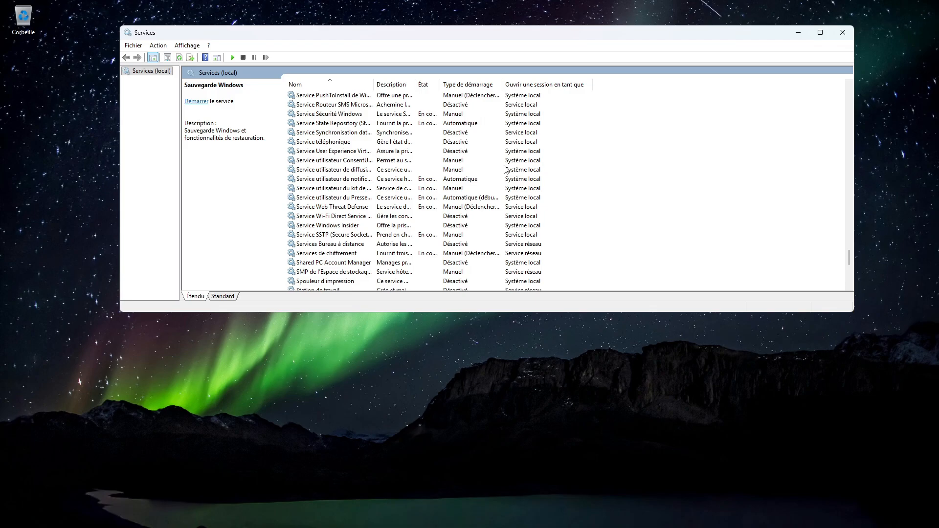
scroll(503, 159, down, 1)
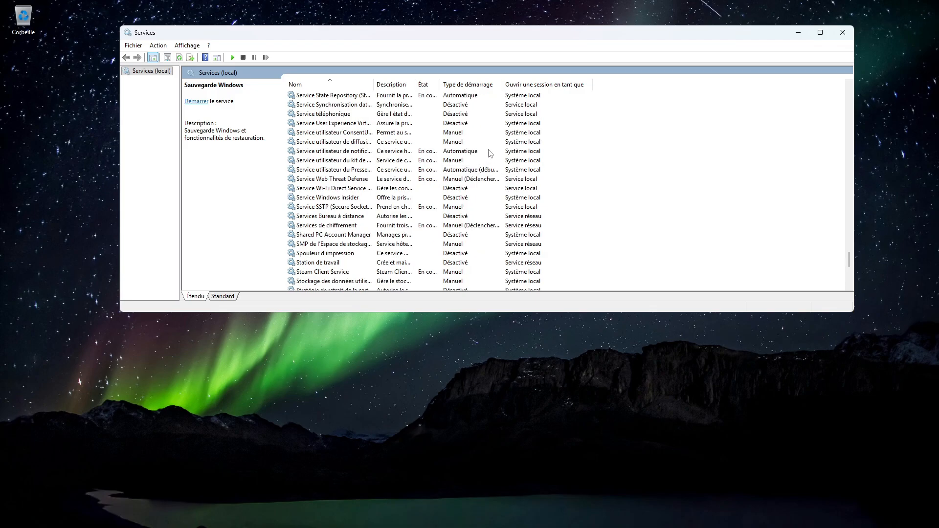
scroll(366, 245, down, 1)
Review the general and recovery properties of the Spouleur d'impression service, and close them
click(350, 216)
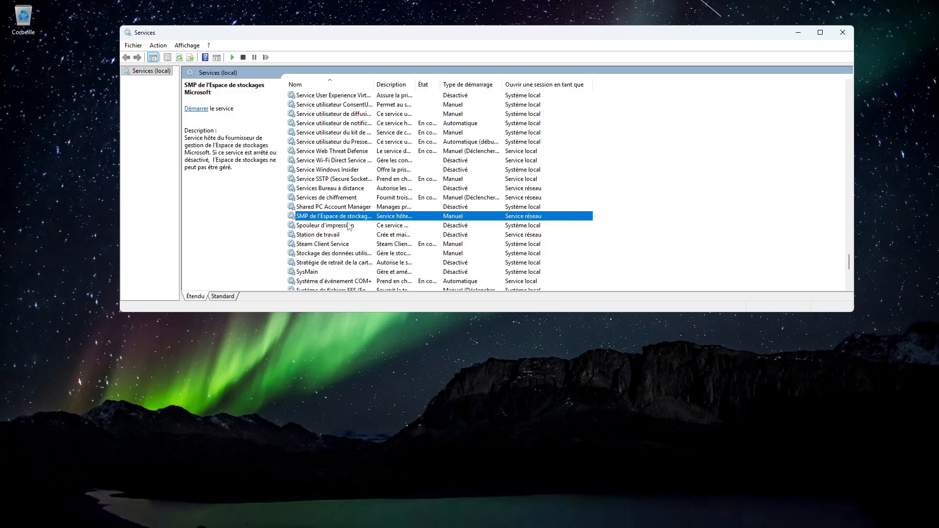
click(349, 226)
right_click(349, 226)
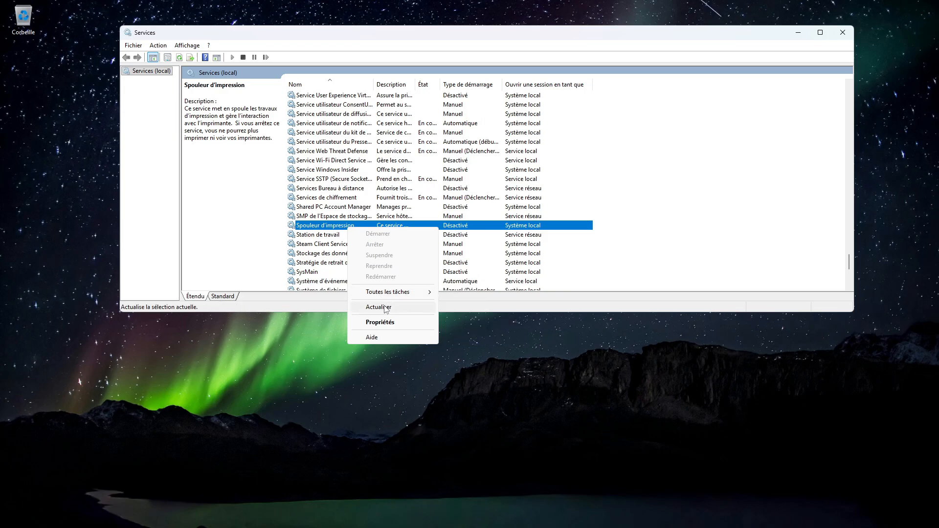
click(390, 324)
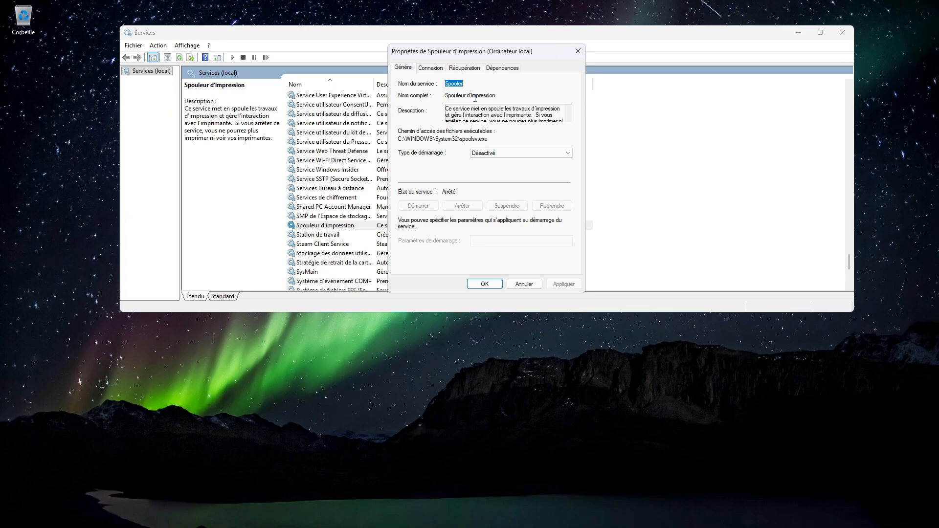
click(464, 68)
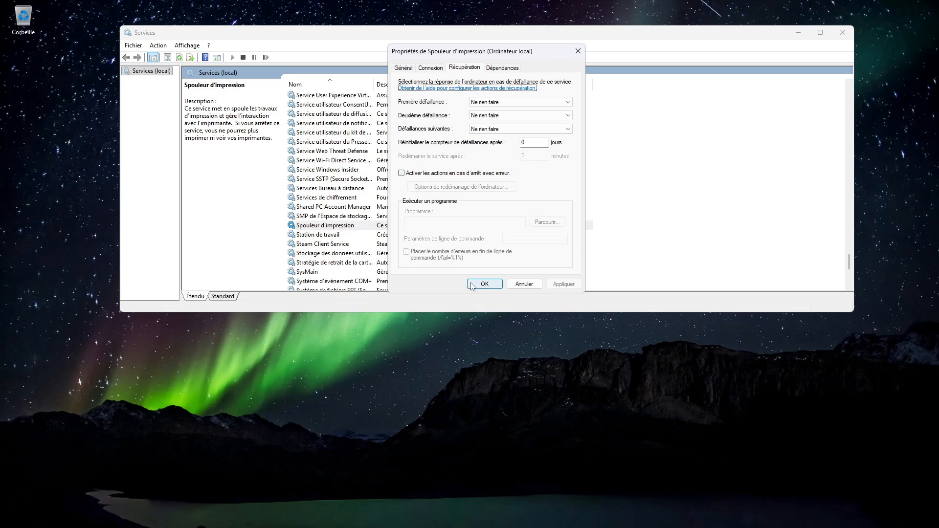
click(577, 51)
Examine the startup types of the services near the end of the list and select WalletService to read its description
scroll(391, 229, down, 2)
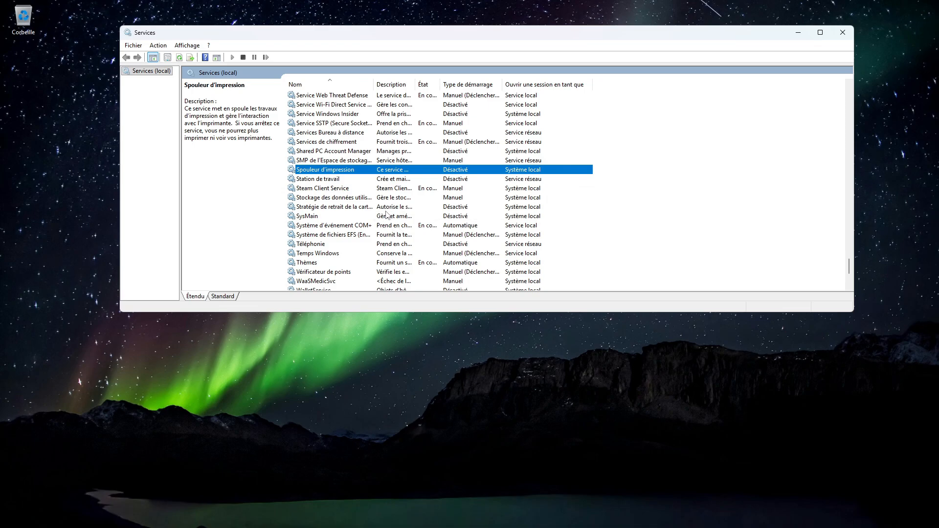
scroll(393, 203, down, 2)
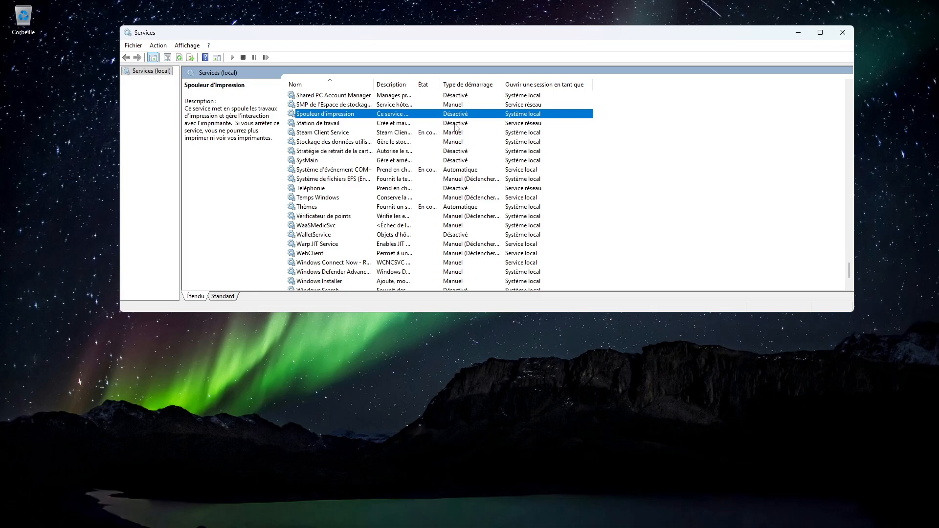
scroll(455, 126, down, 2)
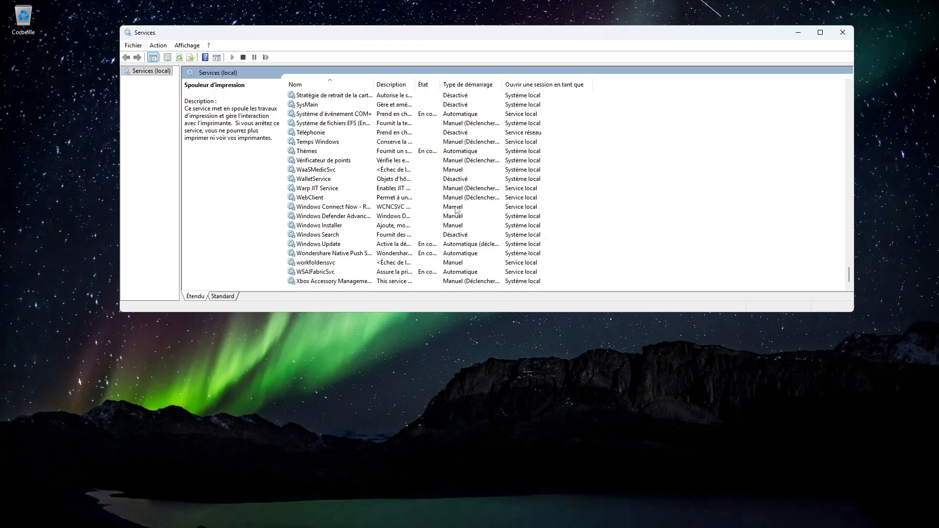
scroll(496, 169, up, 2)
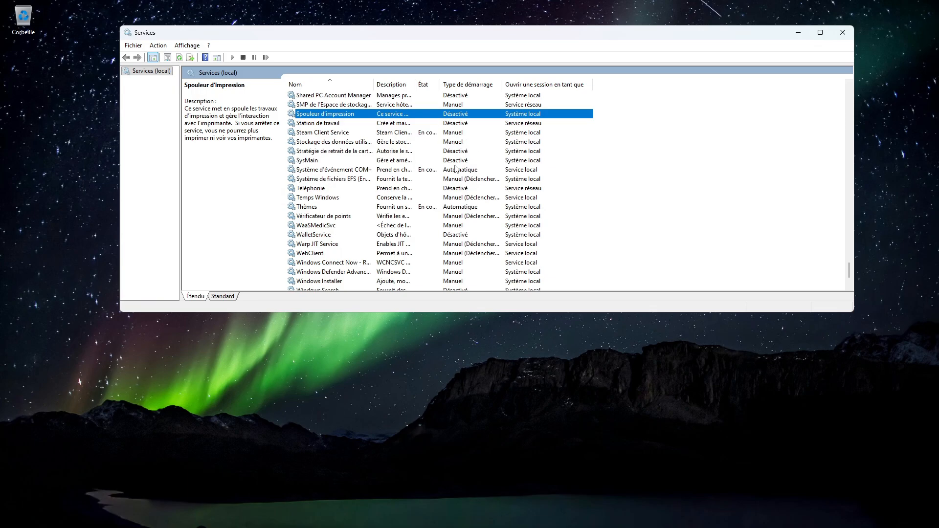
click(315, 234)
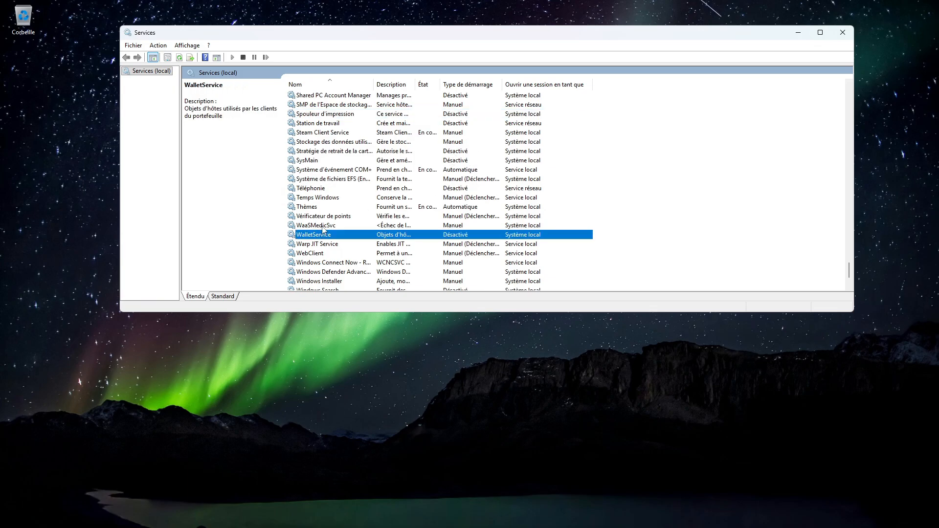
Sort the services list by name in descending order
scroll(362, 190, up, 2)
scroll(362, 189, up, 7)
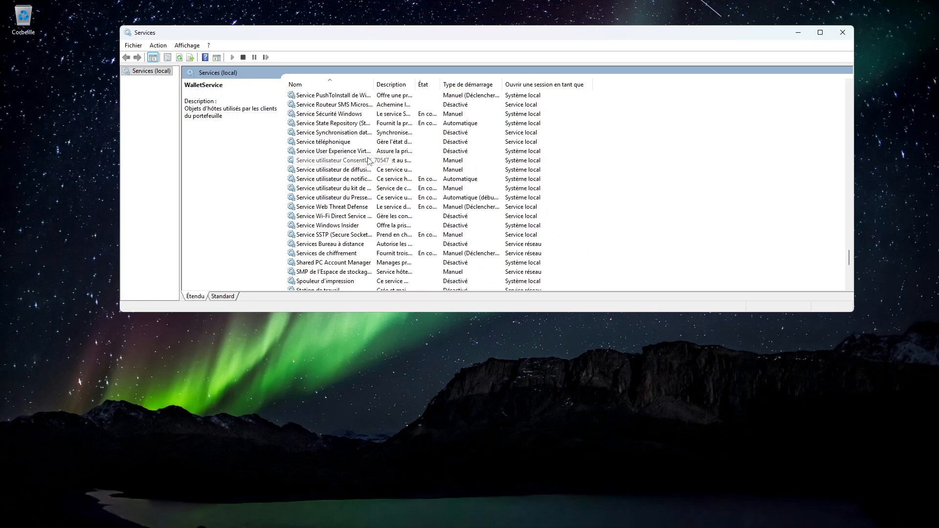
scroll(398, 153, up, 9)
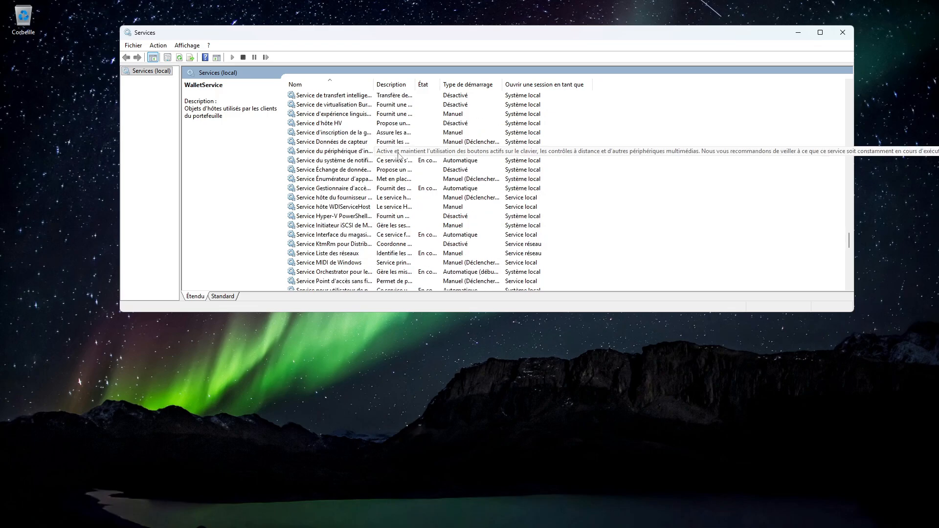
scroll(376, 158, up, 3)
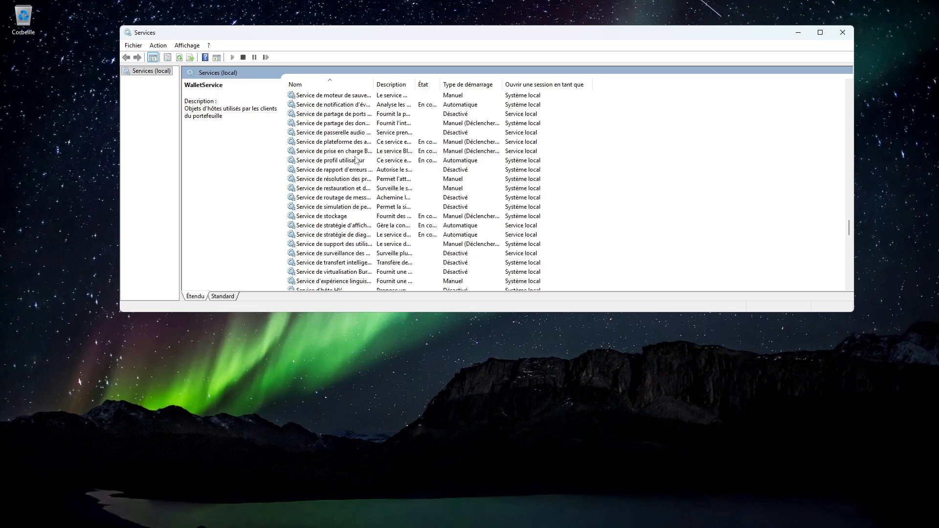
scroll(355, 151, up, 6)
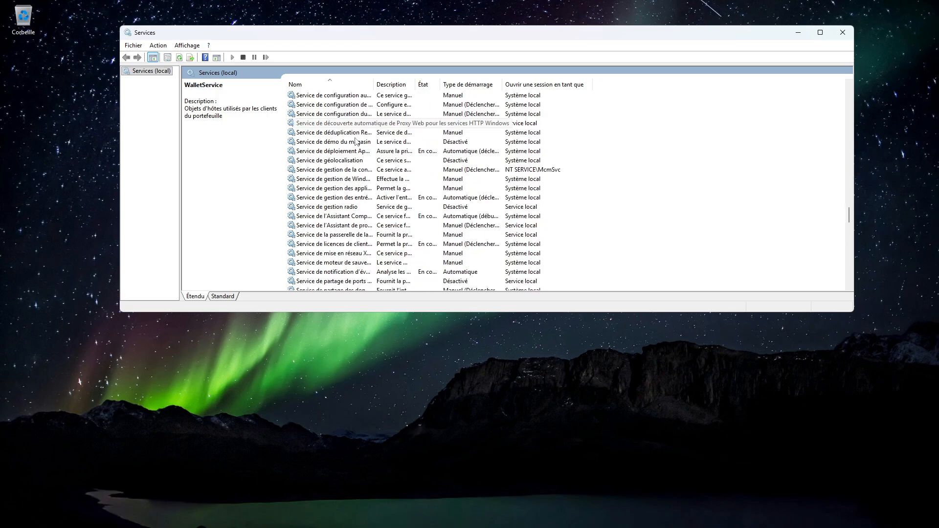
scroll(356, 142, up, 3)
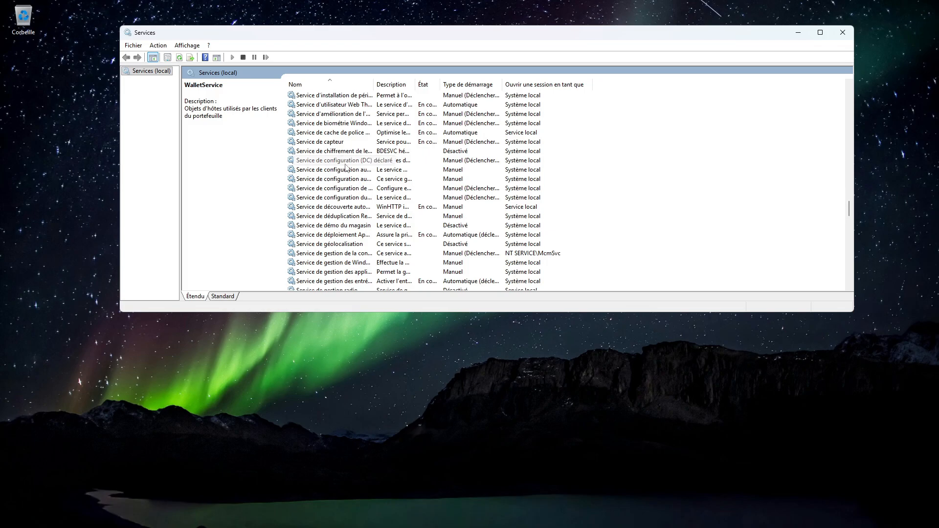
scroll(368, 210, up, 1)
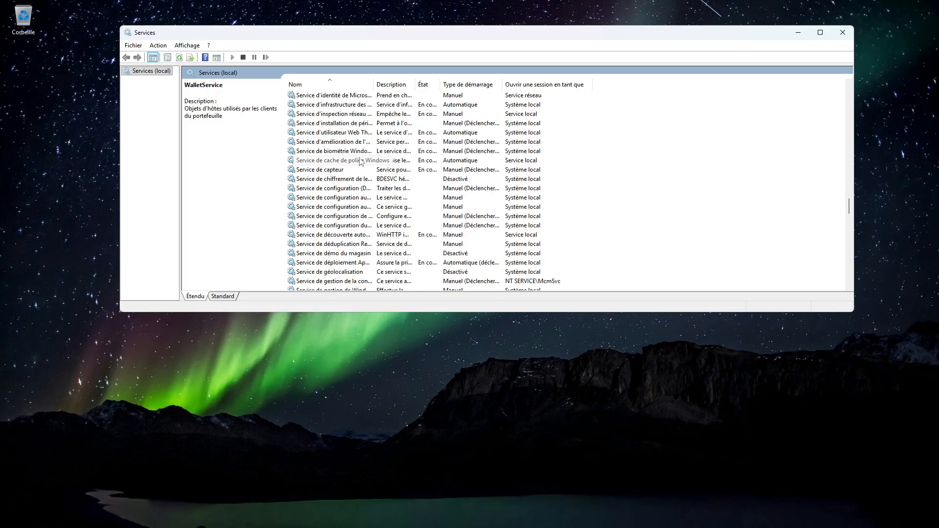
click(306, 79)
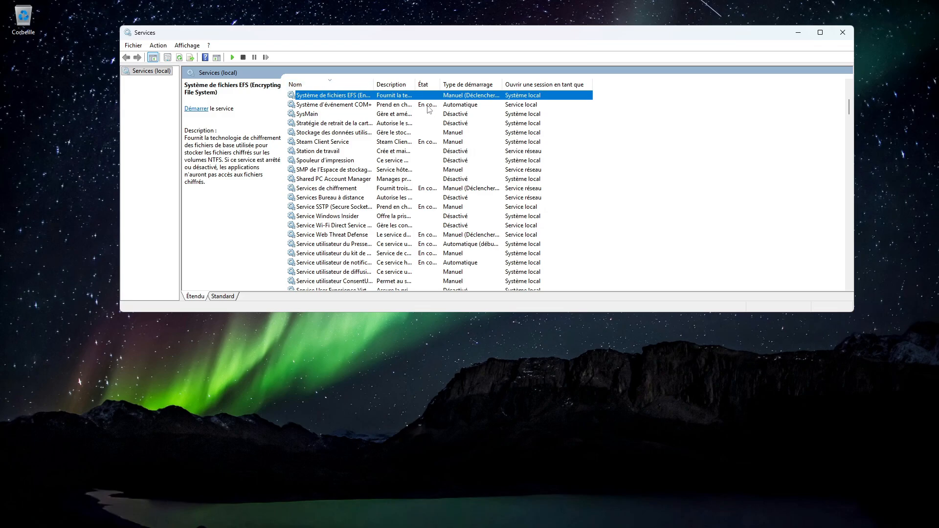
Review the general and recovery properties of the Service de transfert intelligent en arrière-plan, and close them
scroll(391, 122, down, 5)
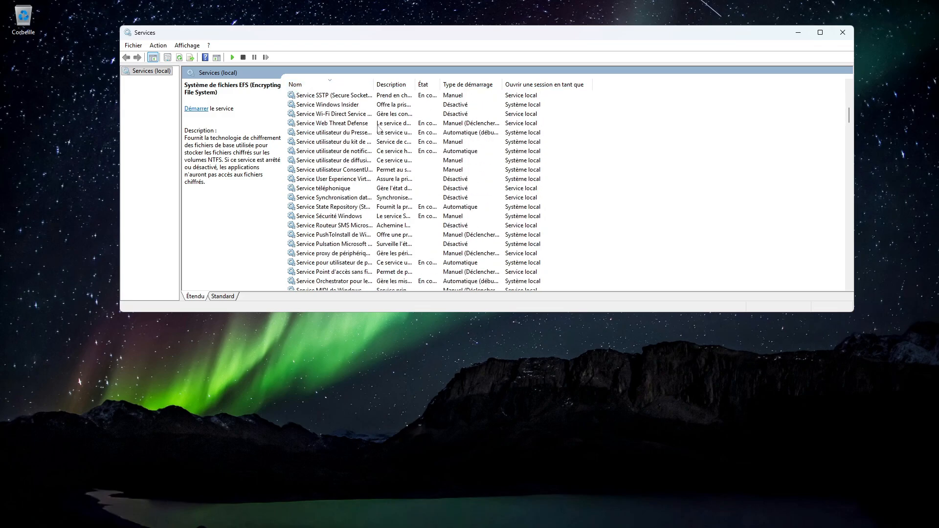
scroll(378, 128, down, 1)
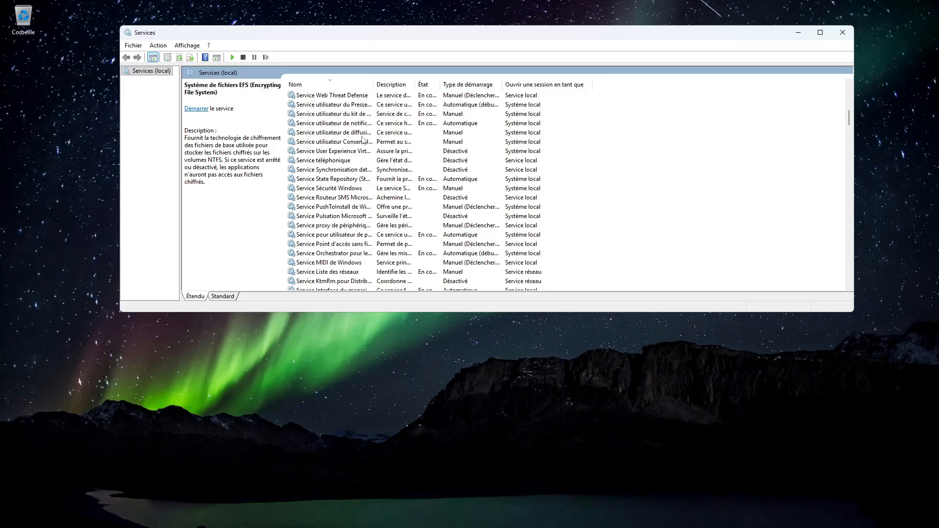
scroll(386, 182, down, 1)
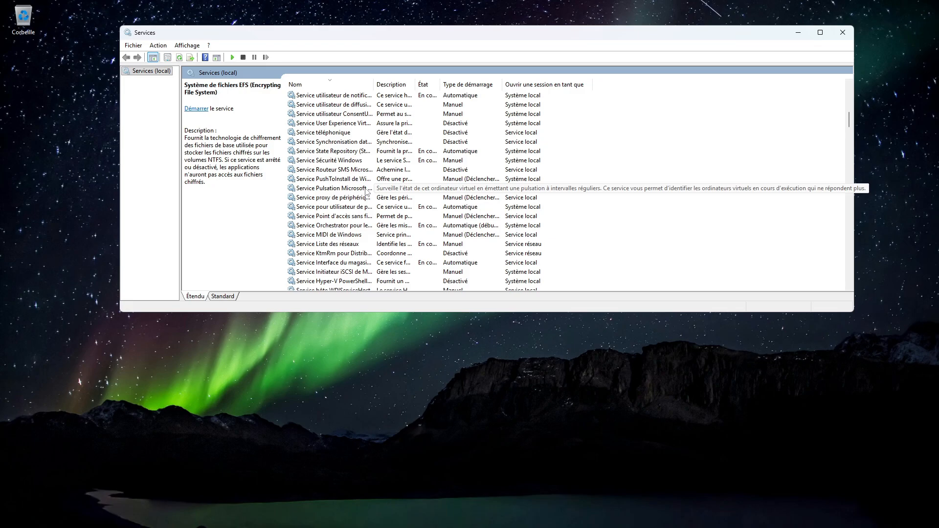
scroll(367, 190, down, 1)
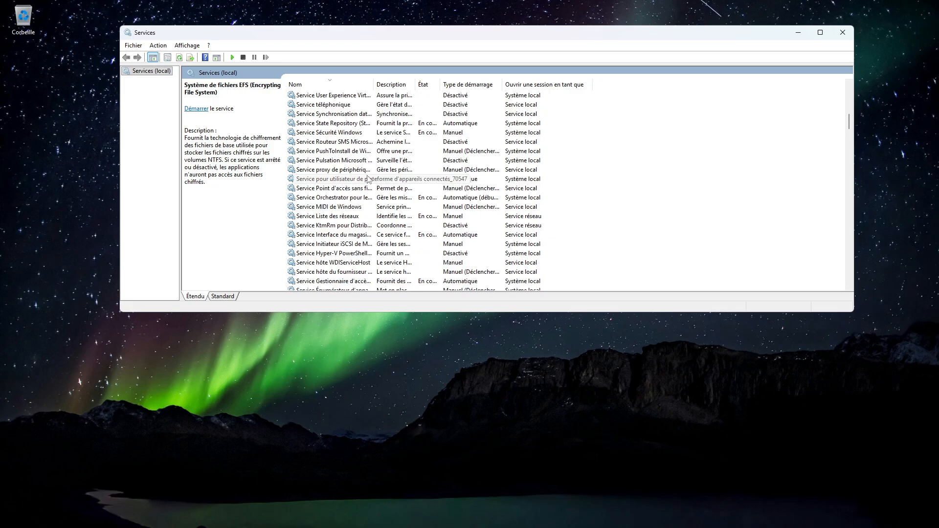
scroll(370, 181, down, 4)
scroll(375, 184, down, 1)
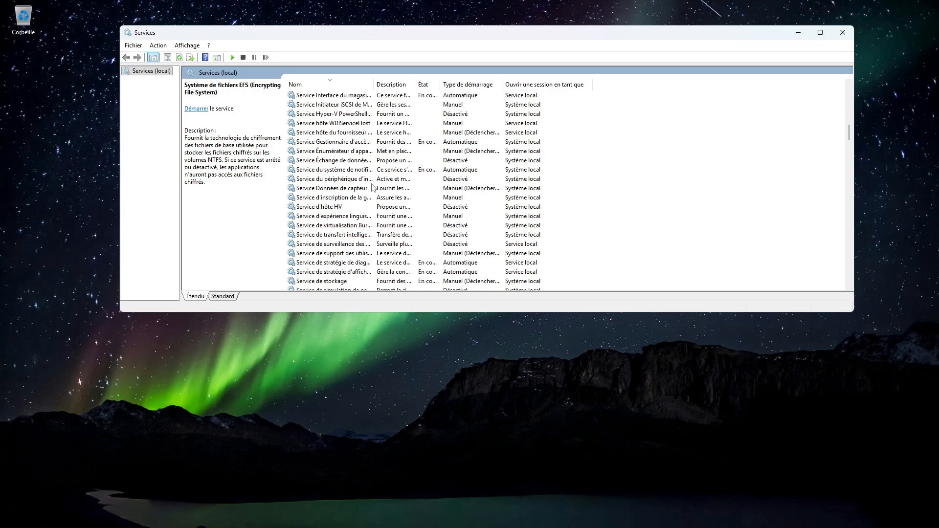
click(353, 235)
right_click(353, 236)
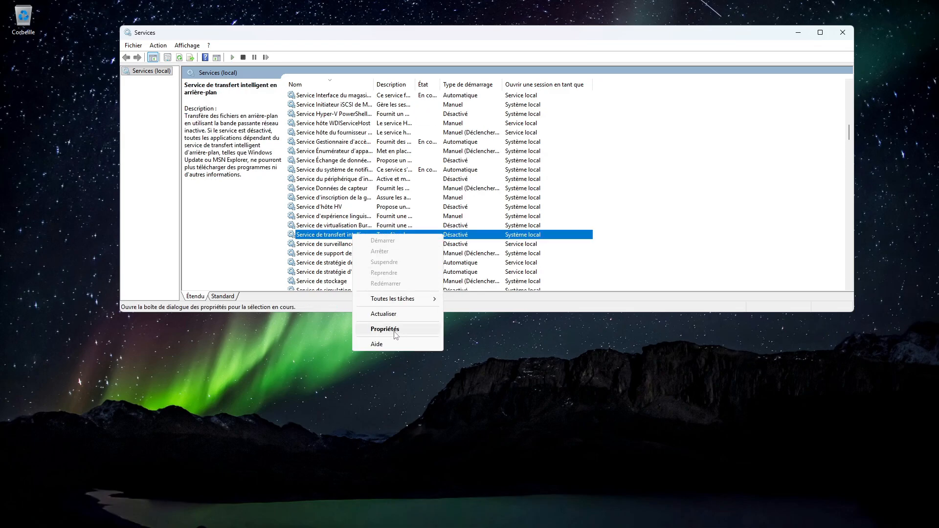
click(384, 442)
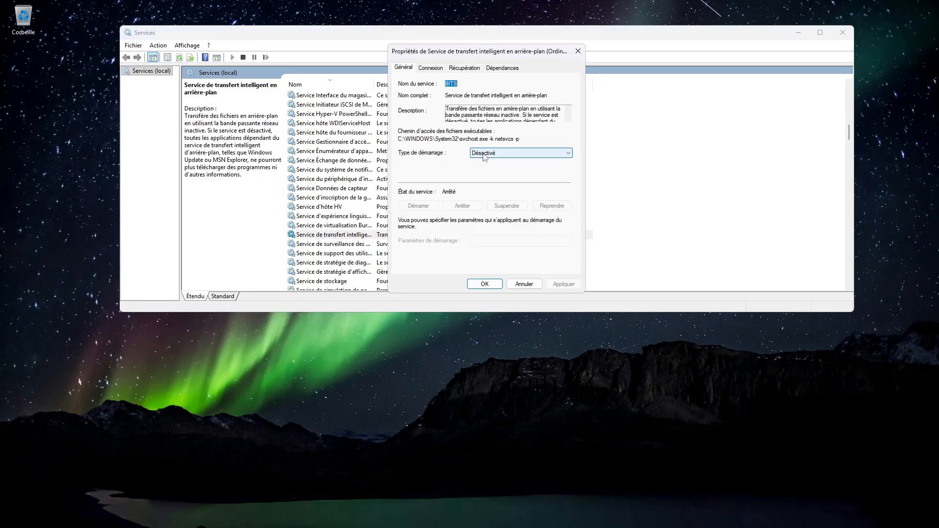
click(471, 67)
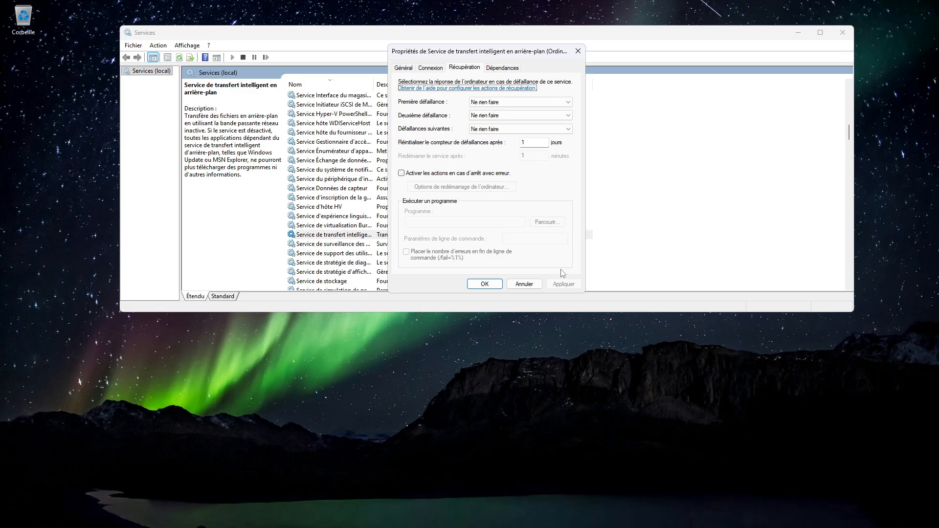
click(578, 51)
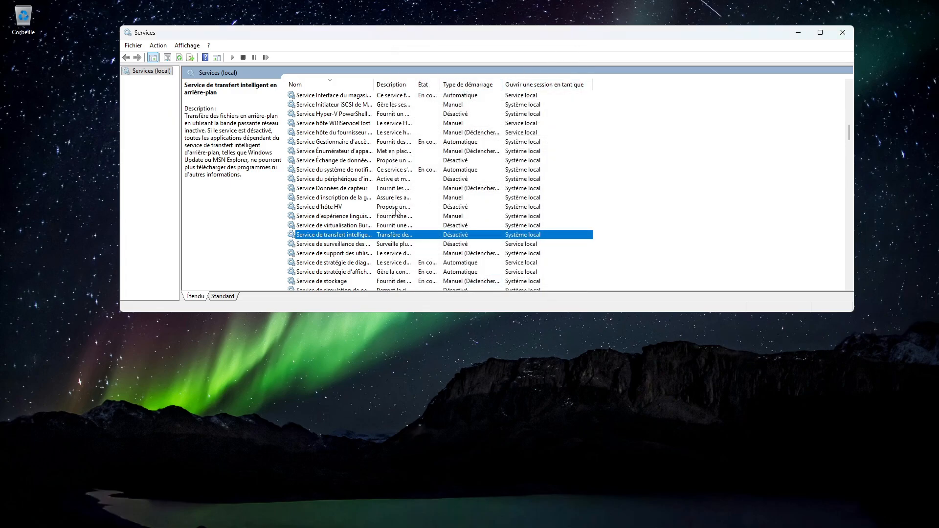
Select the sensor monitoring, message routing and Windows perception simulation services in turn to check their descriptions and startup types
scroll(431, 206, down, 1)
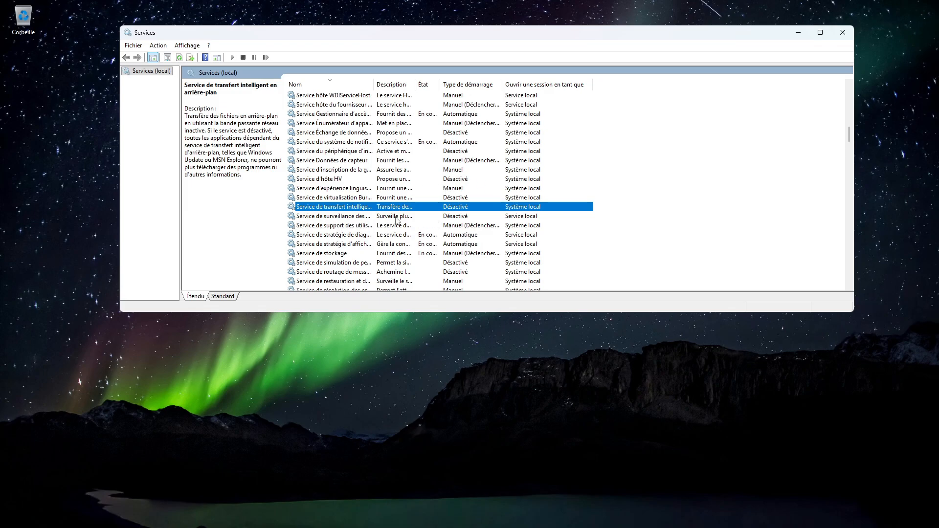
click(468, 219)
scroll(468, 218, down, 1)
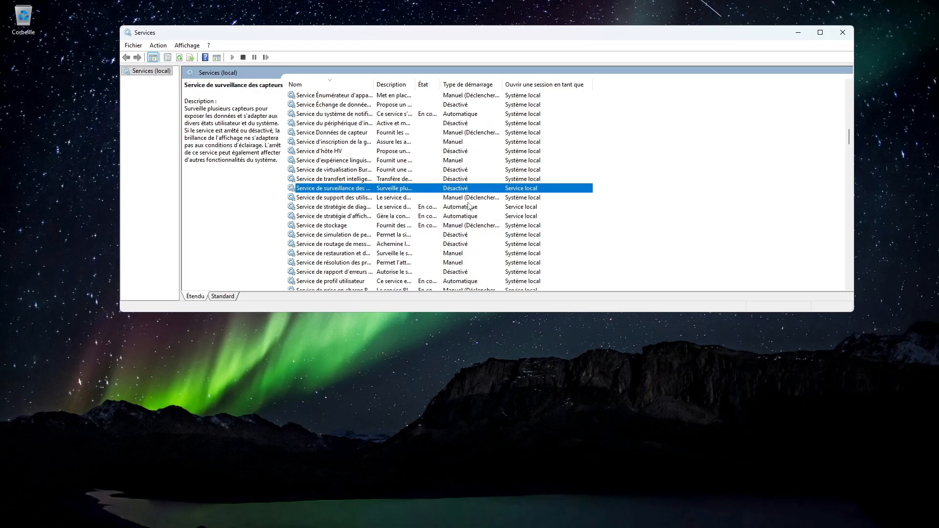
scroll(468, 194, down, 3)
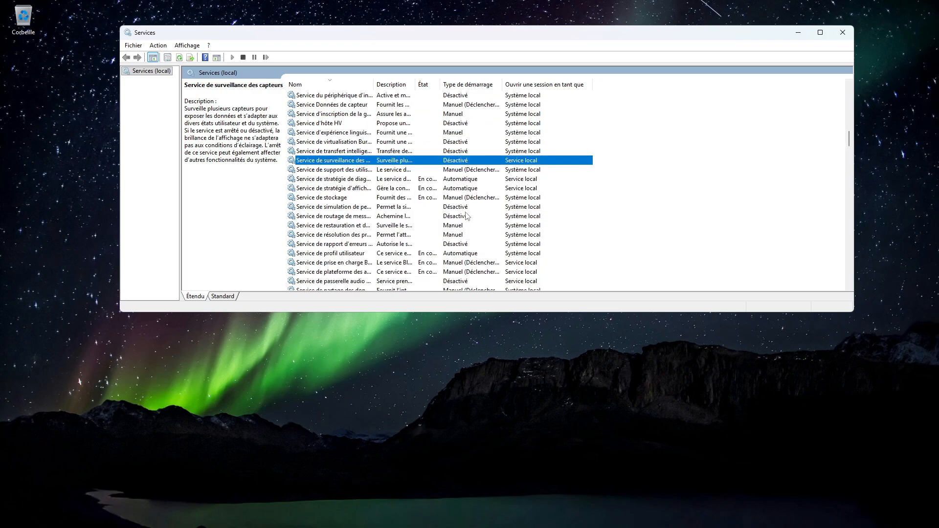
click(469, 208)
click(468, 218)
click(465, 208)
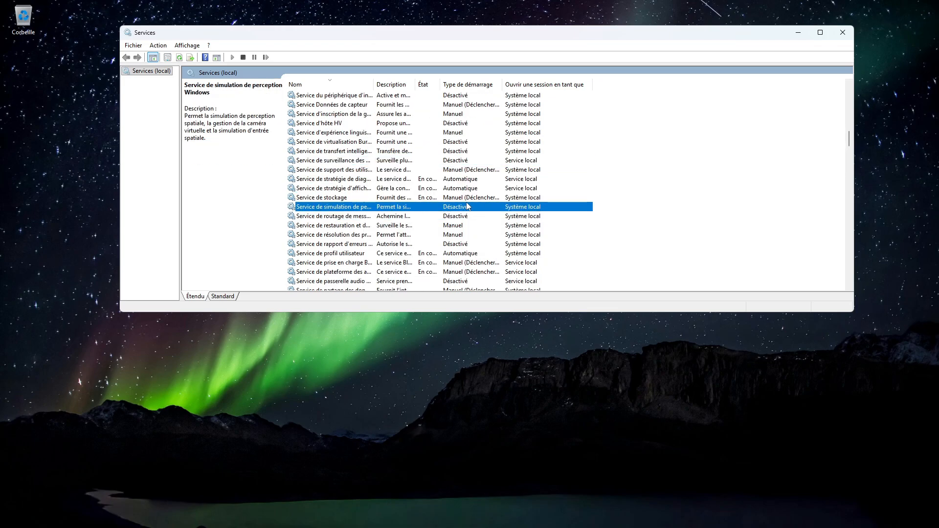
Select the audio gateway service and the Service de partage de ports Net.Tcp to check their descriptions and startup types
scroll(463, 206, down, 1)
scroll(418, 217, down, 1)
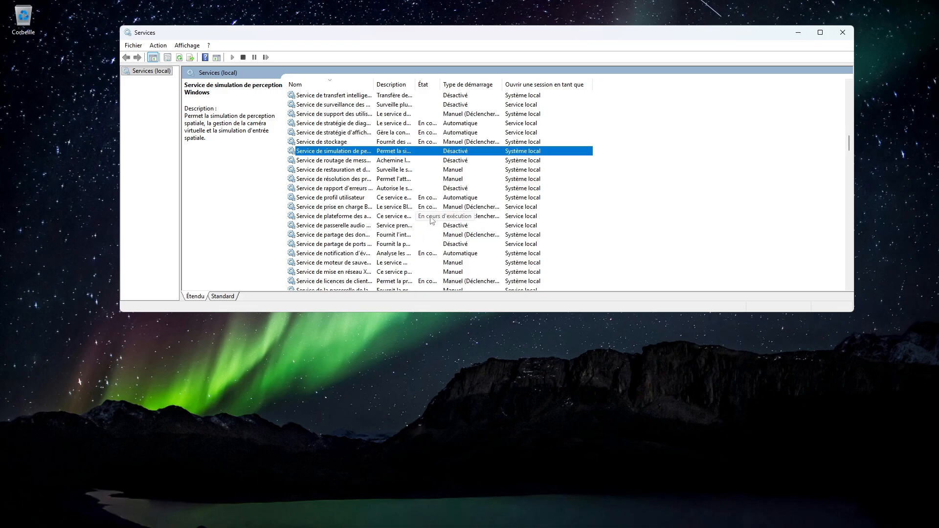
click(458, 226)
scroll(459, 226, down, 1)
click(468, 217)
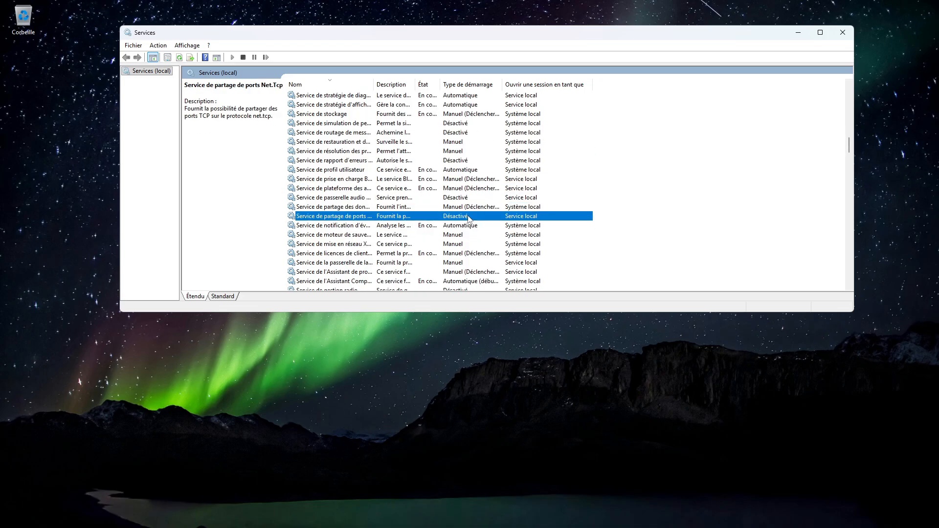
scroll(463, 212, down, 1)
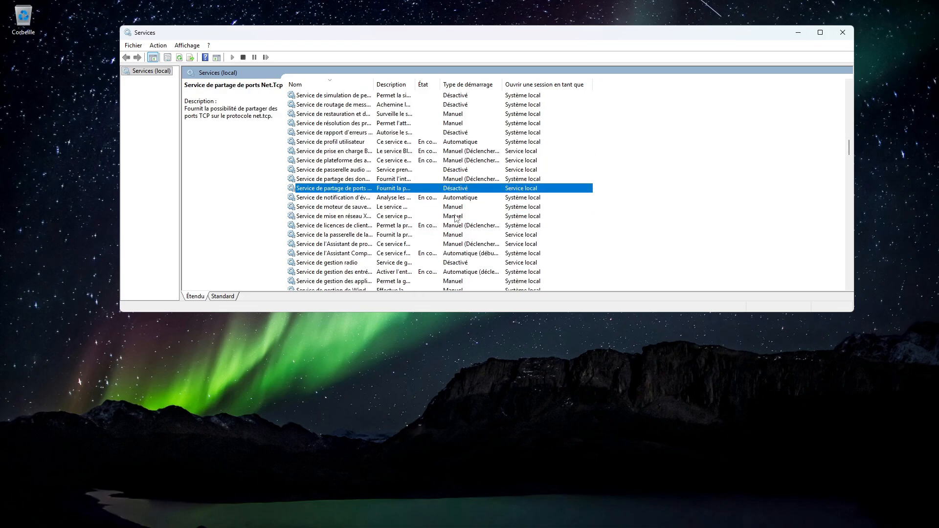
Find the Service de configuration du périphérique d'impression among the neighbouring services and read its description
scroll(463, 215, down, 2)
scroll(410, 214, down, 1)
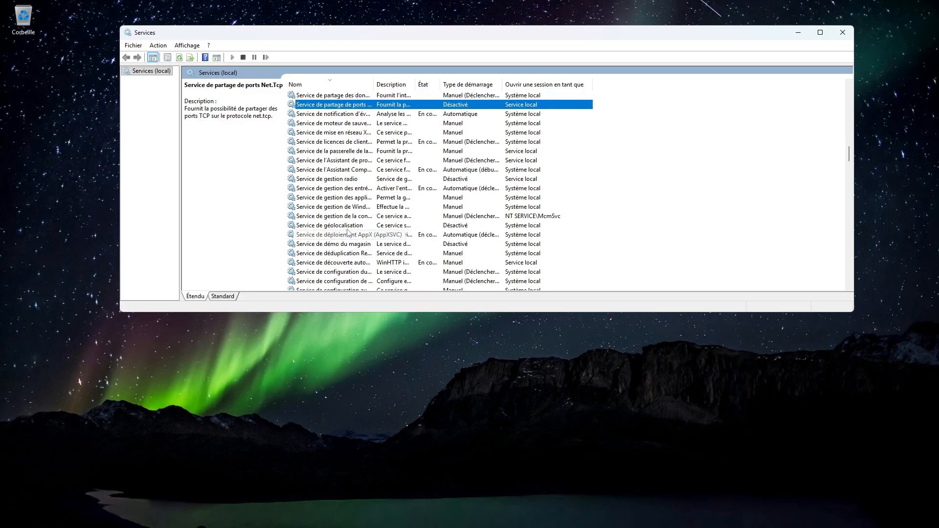
scroll(465, 226, down, 1)
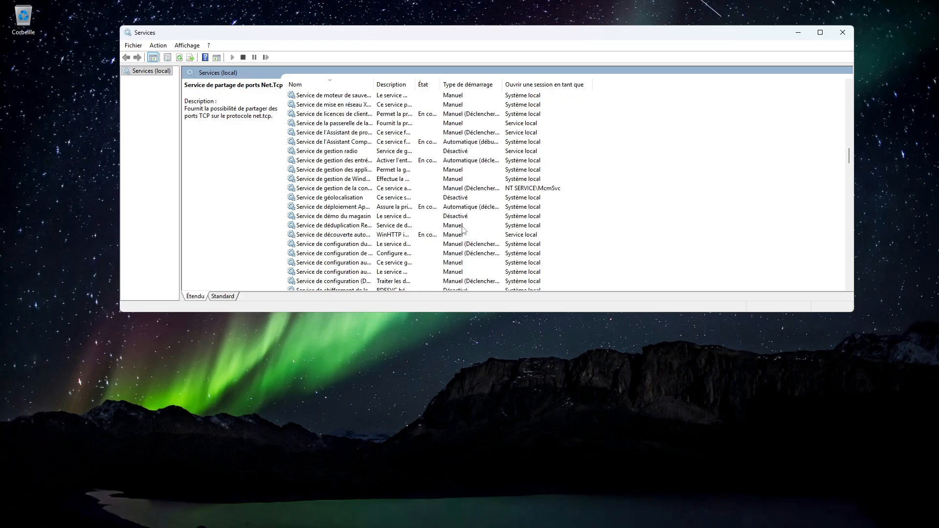
click(342, 225)
click(342, 235)
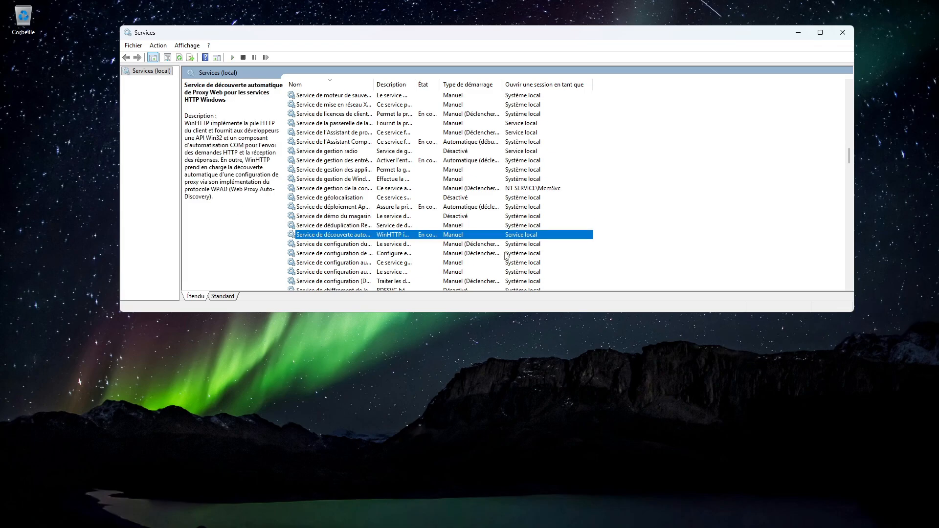
click(388, 244)
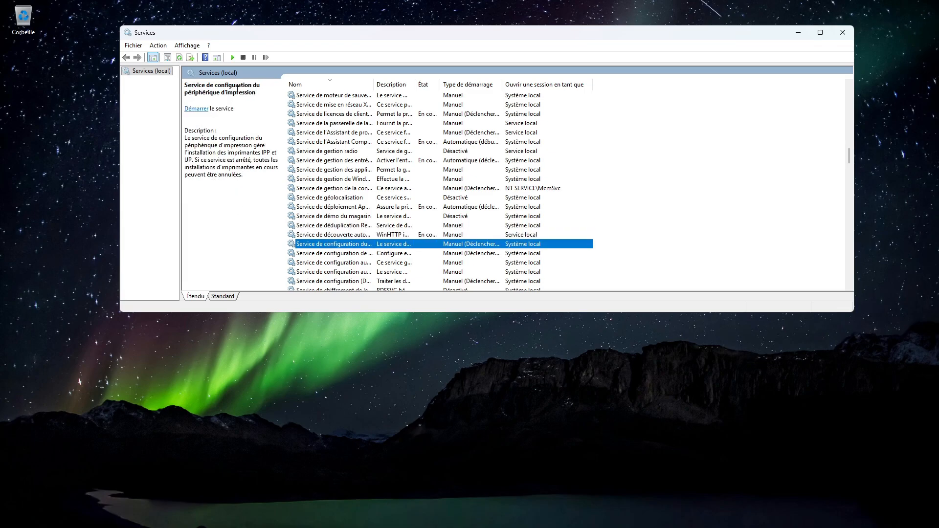
click(191, 136)
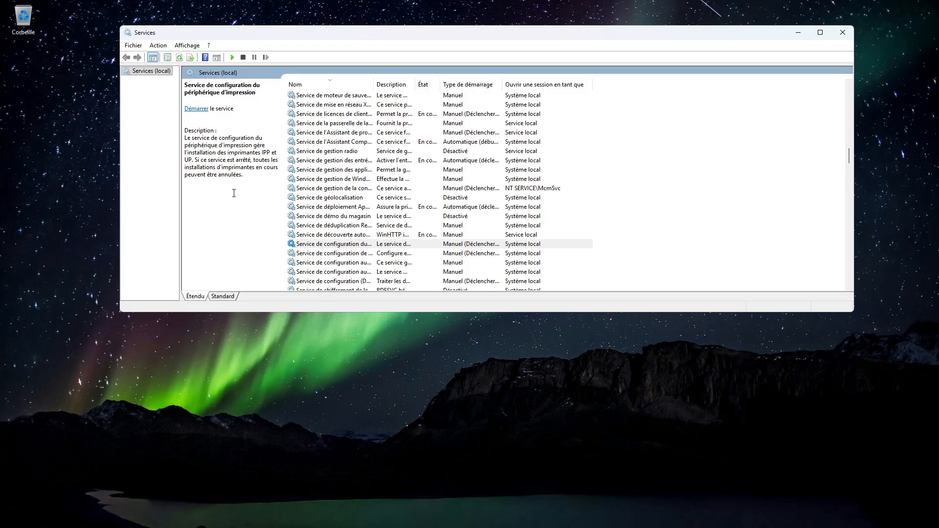
click(345, 253)
click(348, 243)
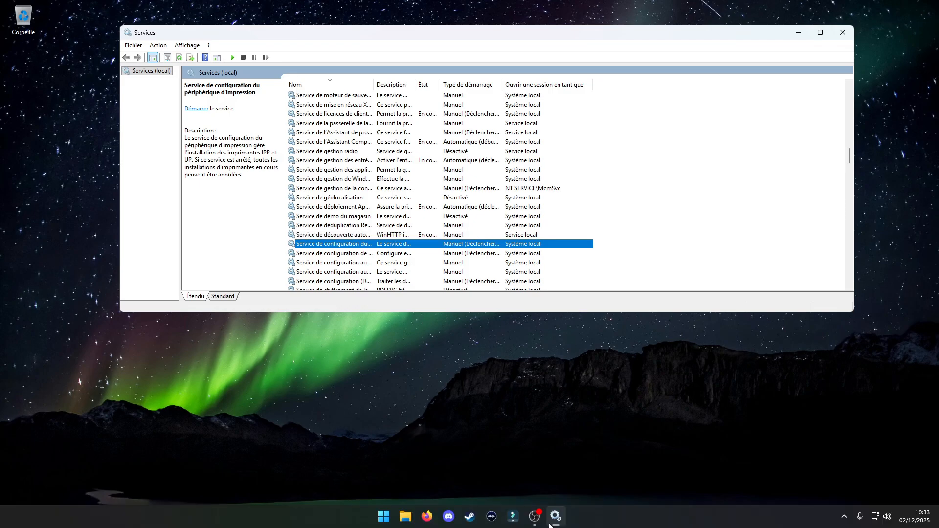
Open the properties of the Service de configuration du périphérique d'impression and set its startup type to Désactivé
click(537, 517)
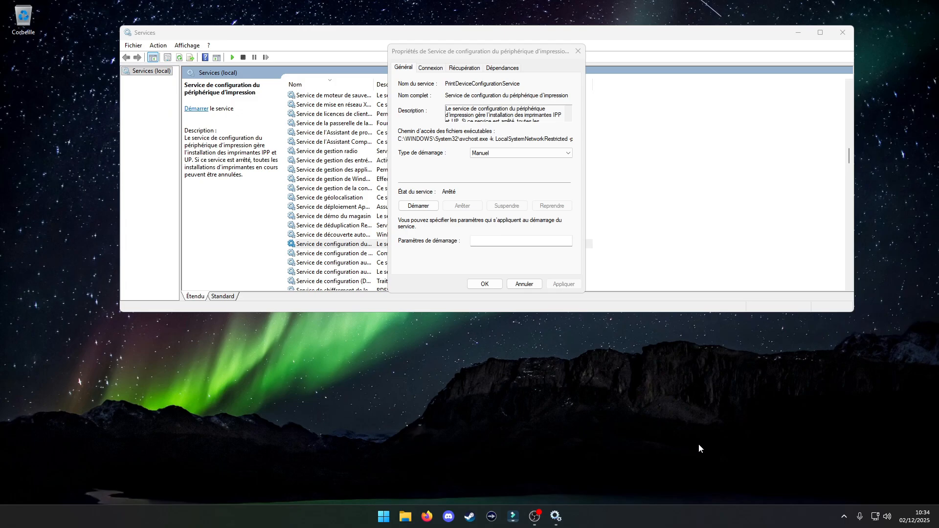
click(489, 153)
click(493, 183)
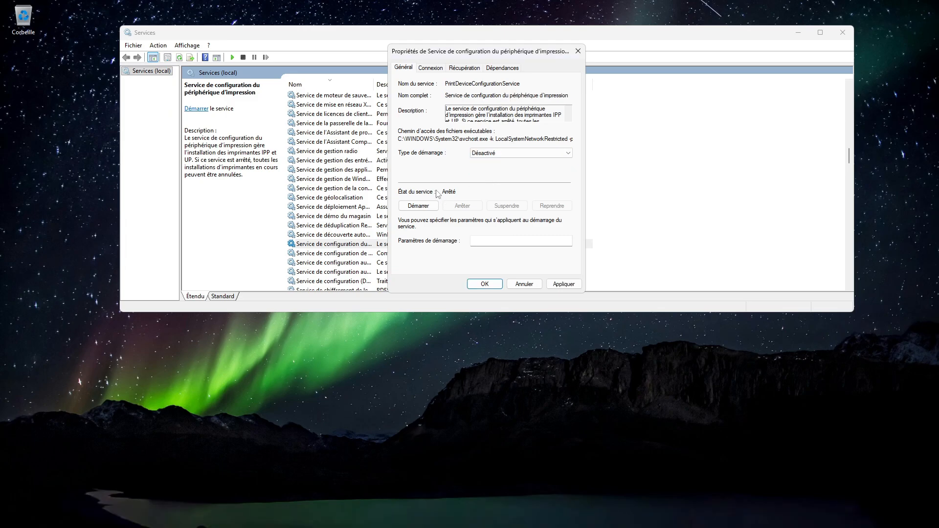
Set the service's first and second failure recovery actions to Ne rien faire, apply the changes and close the properties
click(464, 67)
click(494, 103)
click(489, 111)
click(493, 116)
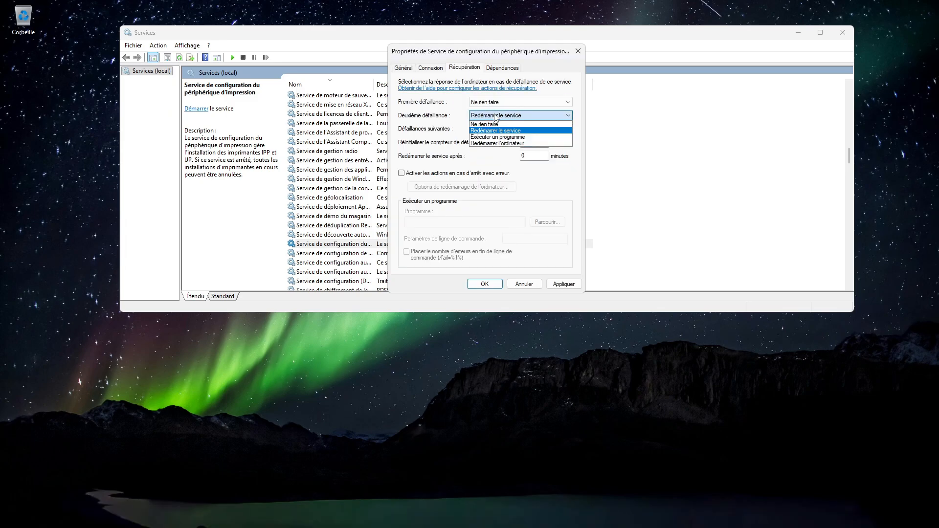
click(494, 125)
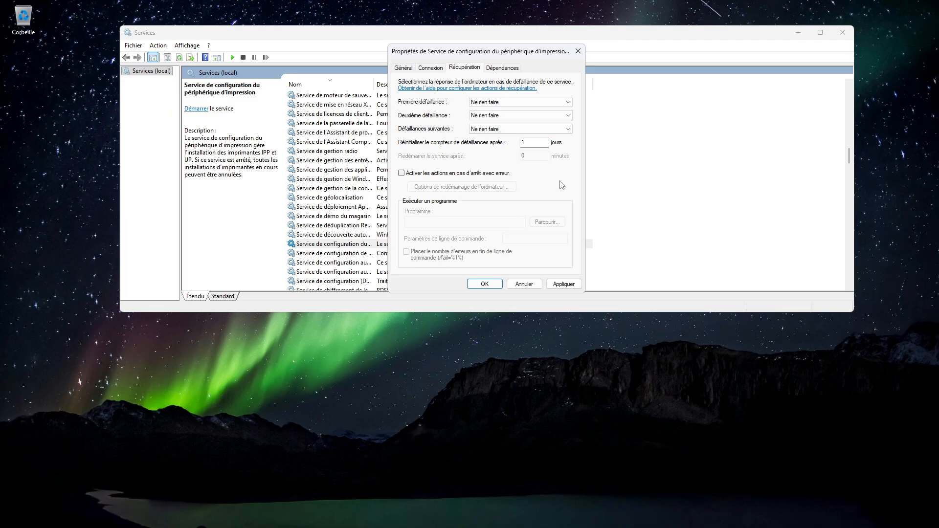
click(562, 284)
click(485, 284)
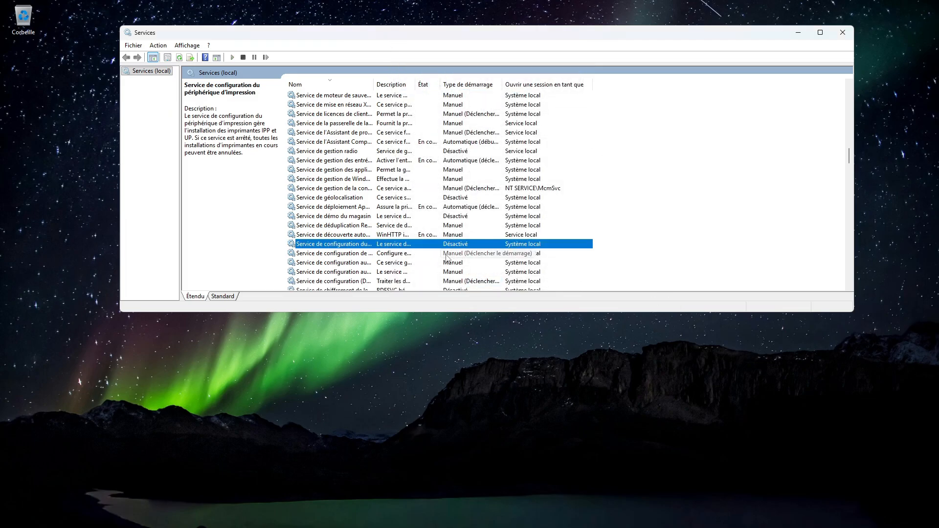
Close the Services console and switch to OBS
click(842, 32)
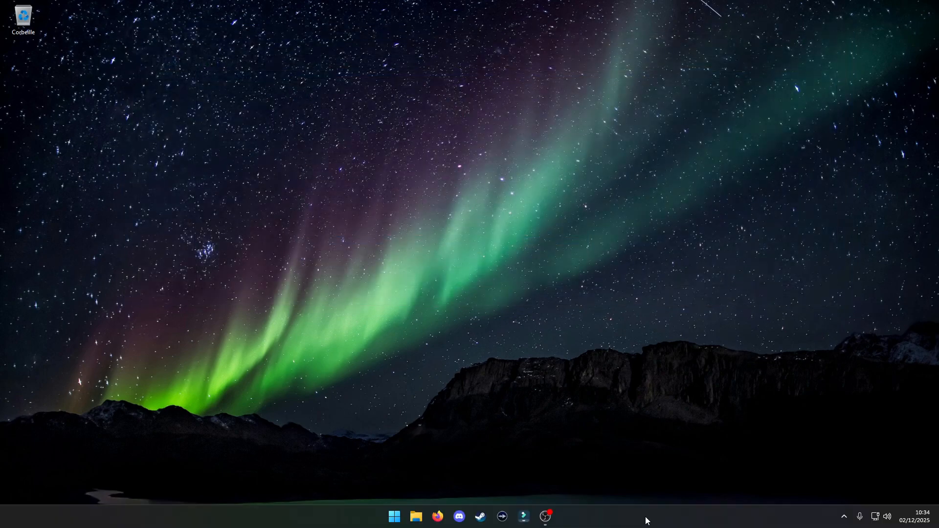
click(545, 516)
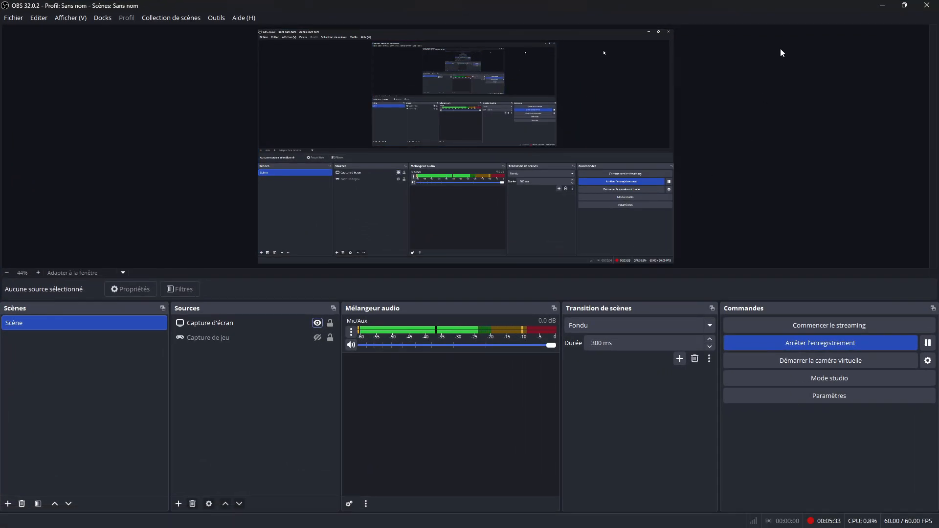